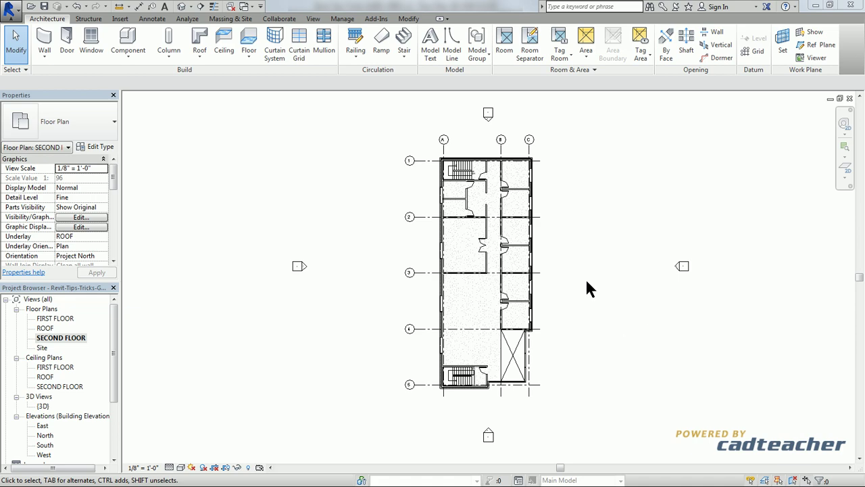
Zoom into the upper part of the SECOND FLOOR plan, around grid lines 1 to 3.
scroll(550, 193, "up", 5)
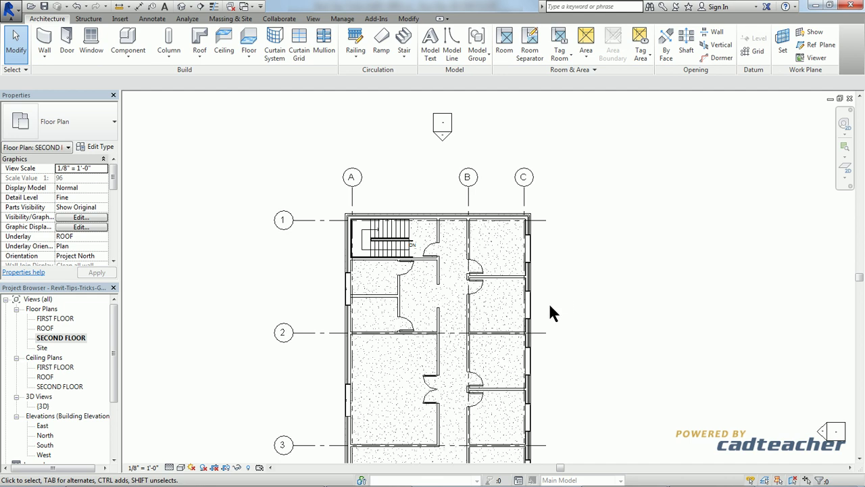
Preview temporary dimensions for the east-wall window and the interior wall, then clear the selection.
left_click(529, 302)
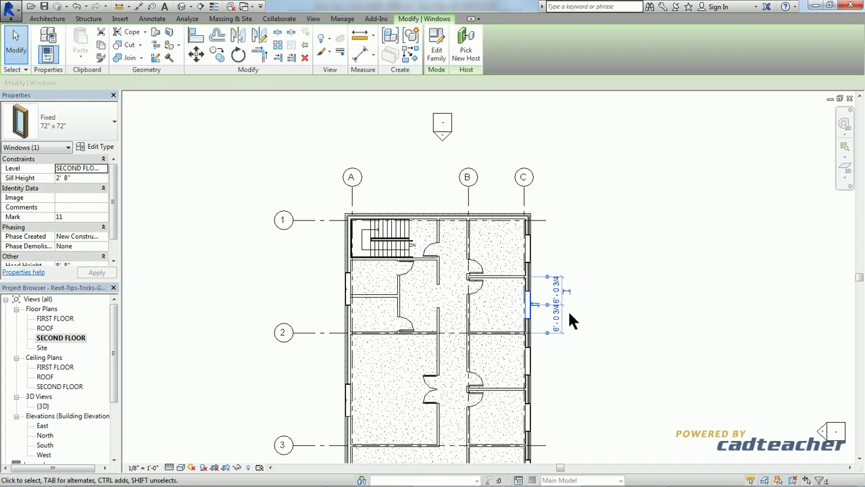
left_click(568, 309)
left_click(514, 277)
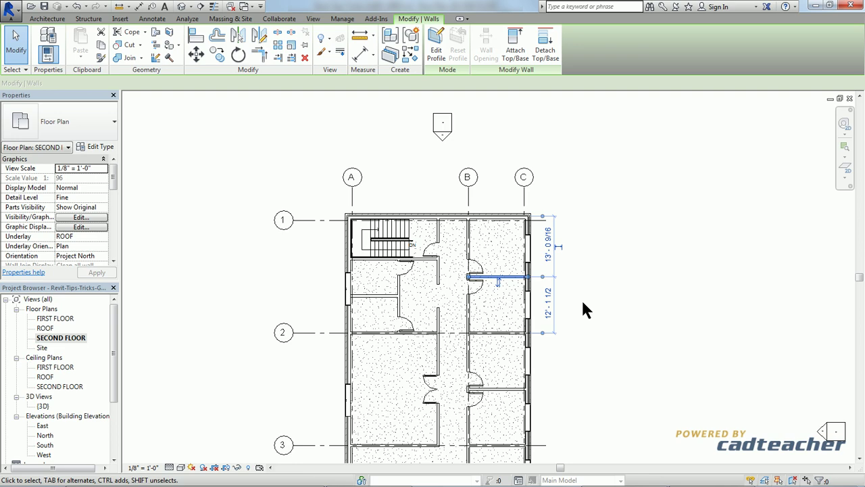
left_click(572, 270)
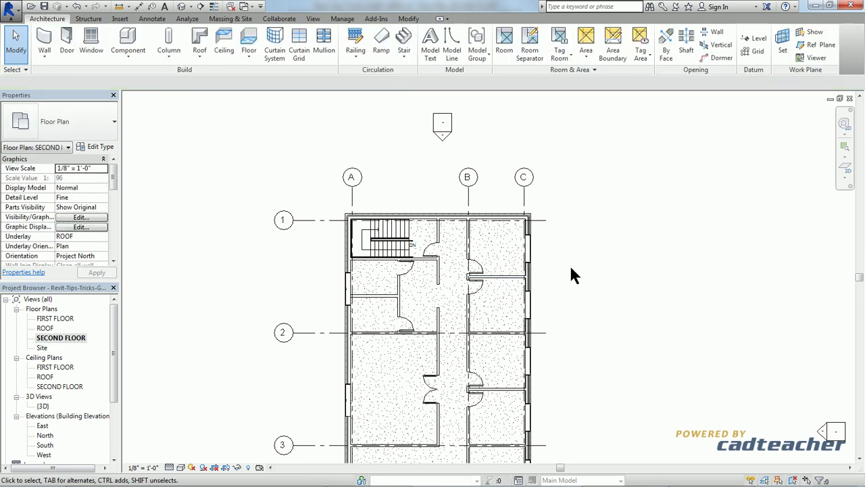
Select the top exterior wall to show its 37'-3 9/16" temporary dimension and pick its upper witness-line grip.
left_click(504, 225)
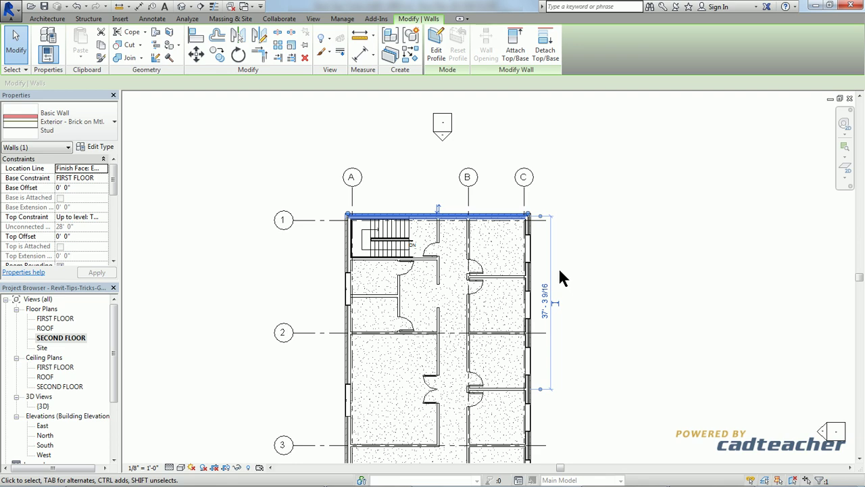
scroll(561, 277, "up", 1)
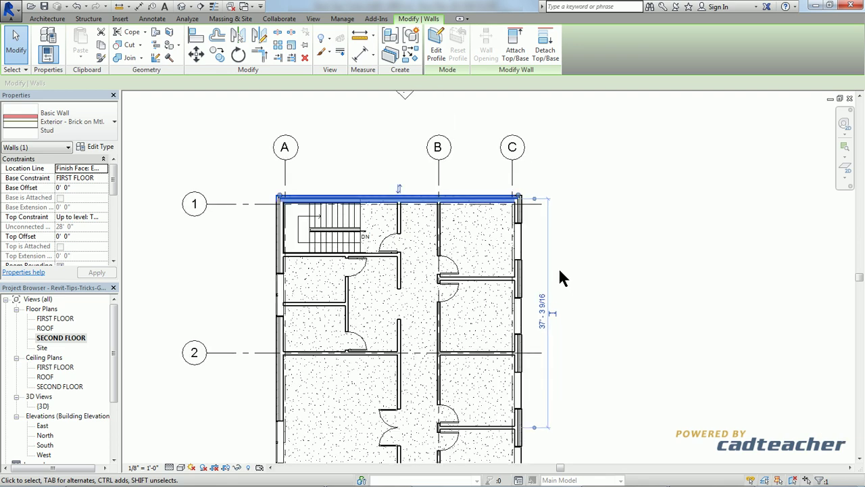
left_click_drag(543, 200, 534, 200)
left_click(534, 199)
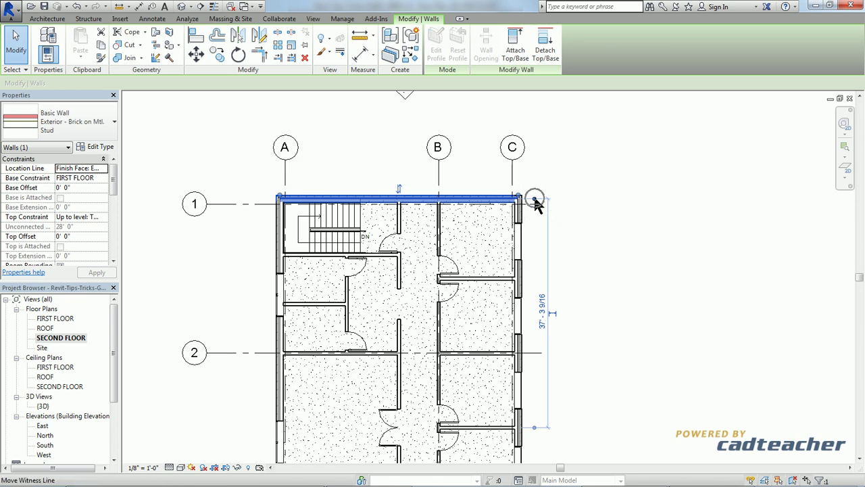
left_click(538, 327)
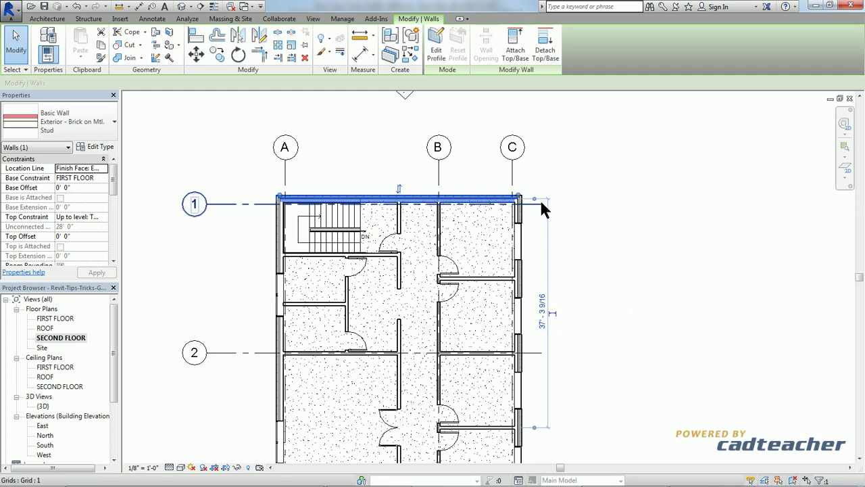
Snap the upper witness line to the top wall's exterior edge so the dimension reads 37'-10 1/2".
scroll(542, 203, "up", 2)
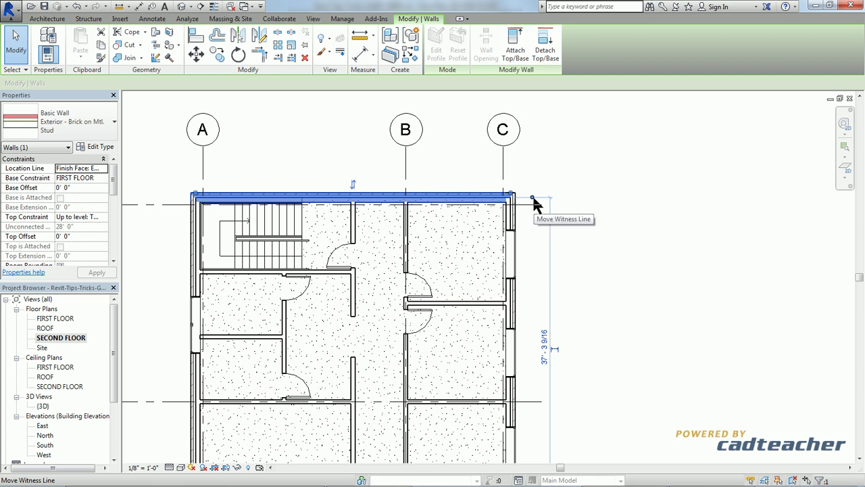
left_click_drag(533, 200, 534, 202)
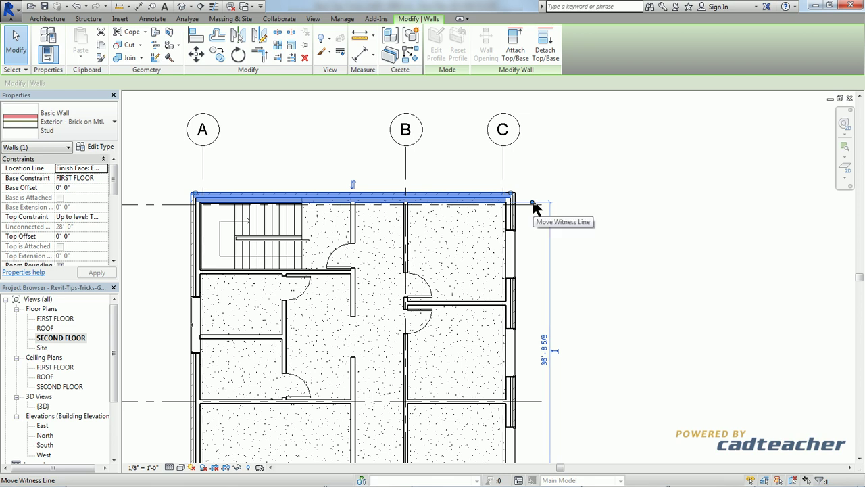
left_click(533, 202)
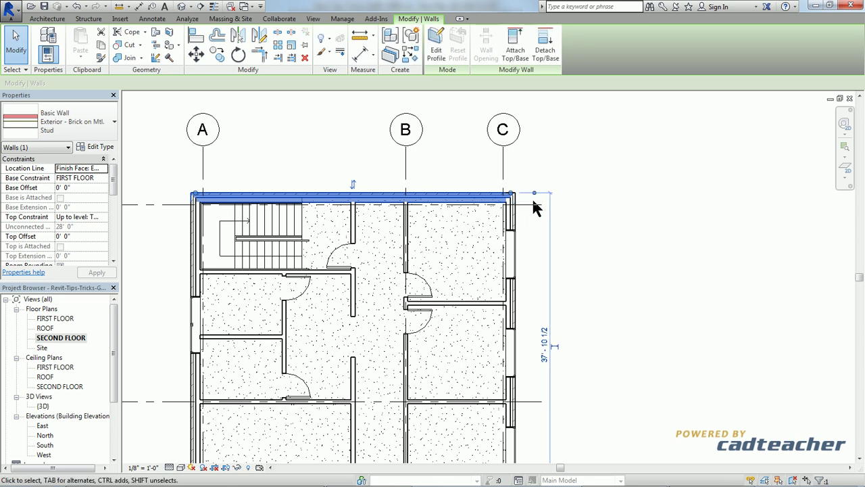
Move the dimension's lower witness line onto grid line 2, giving 25'-9".
scroll(592, 279, "down", 3)
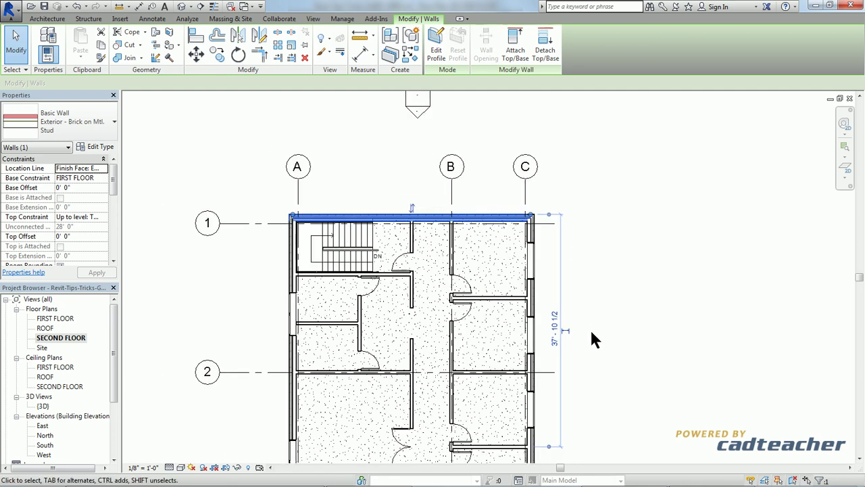
middle_click_drag(591, 332, 589, 273)
scroll(542, 384, "up", 2)
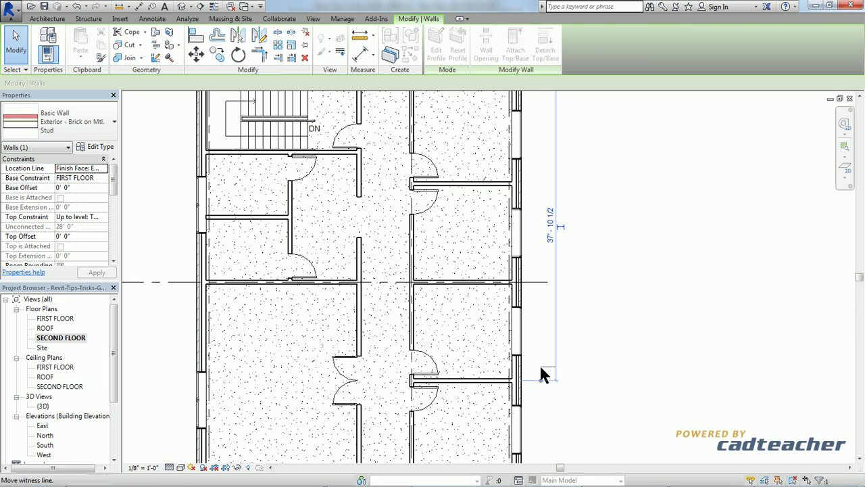
left_click_drag(539, 302, 537, 278)
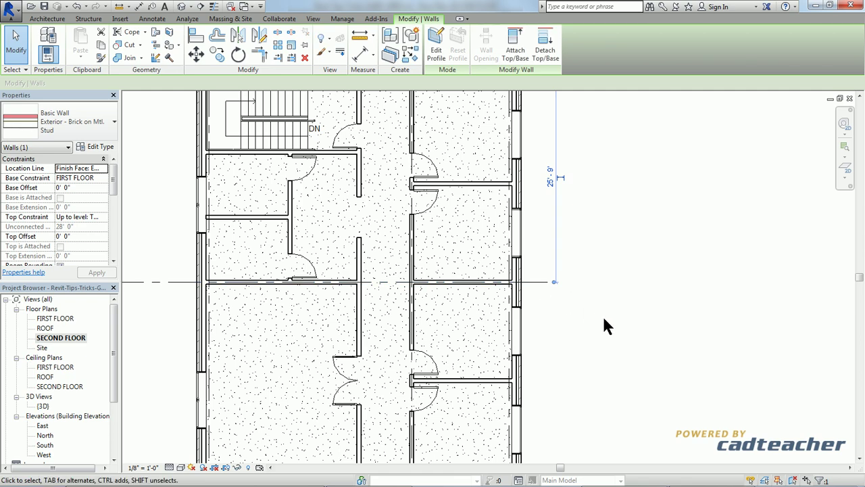
scroll(603, 308, "down", 2)
middle_click_drag(604, 290, 618, 369)
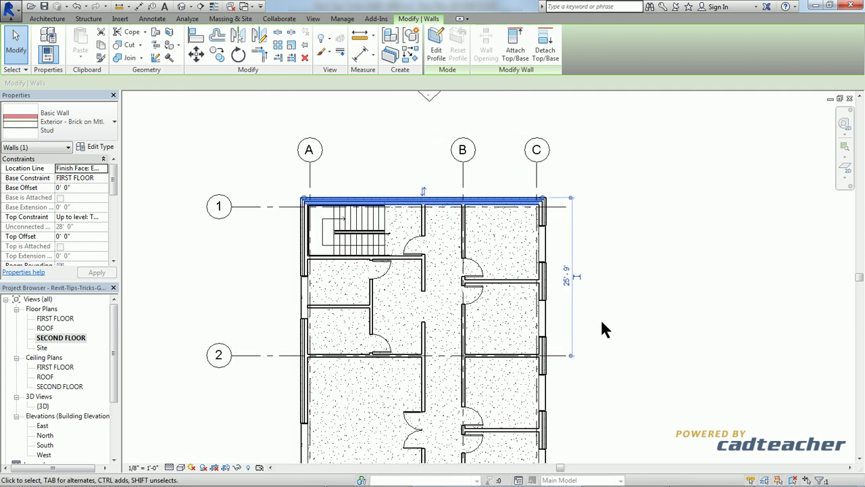
Change the temporary dimension value to 28 so the top wall sits 28'-0" from grid 2.
scroll(600, 319, "up", 1)
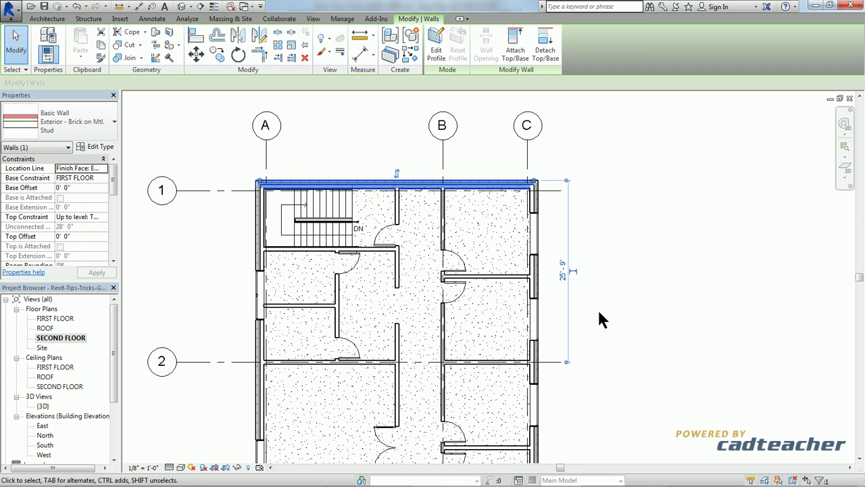
left_click(563, 279)
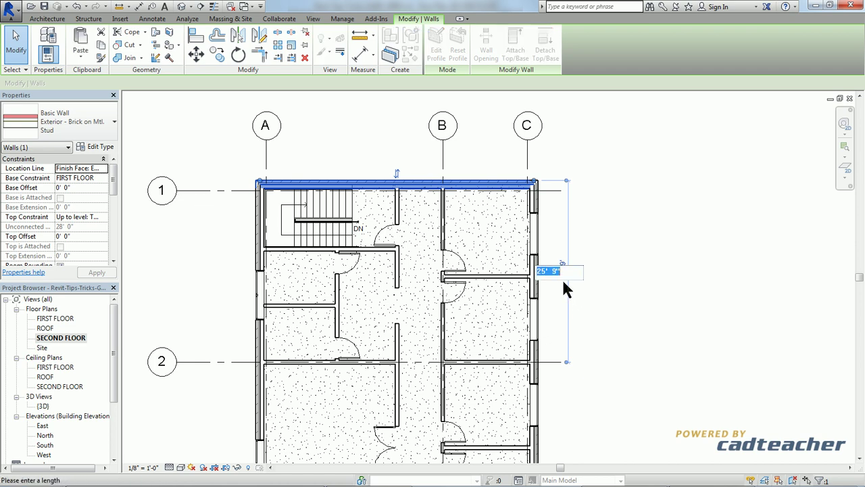
type("28")
key("Return")
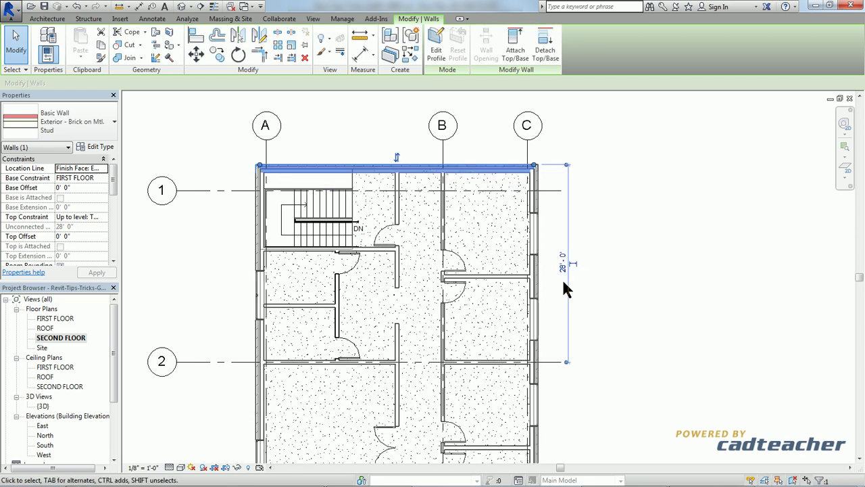
Reselect the north wall and make its 25'-9" dimension to grid line 2 permanent.
left_click(598, 302)
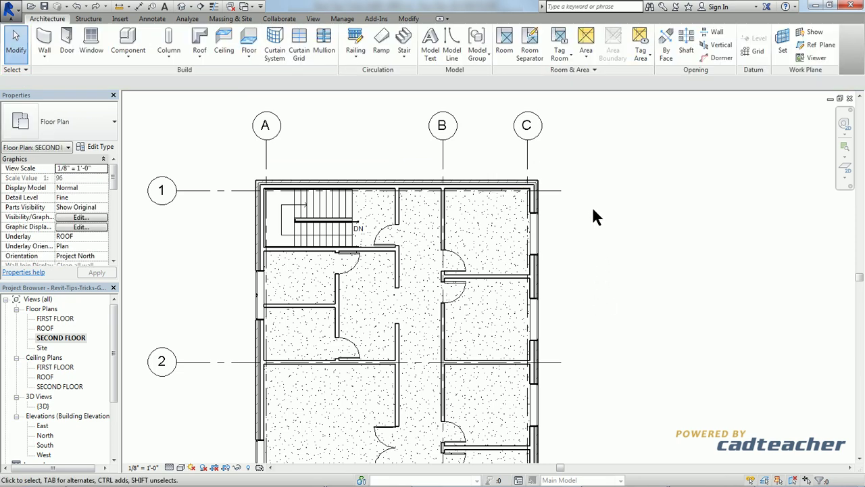
left_click(509, 185)
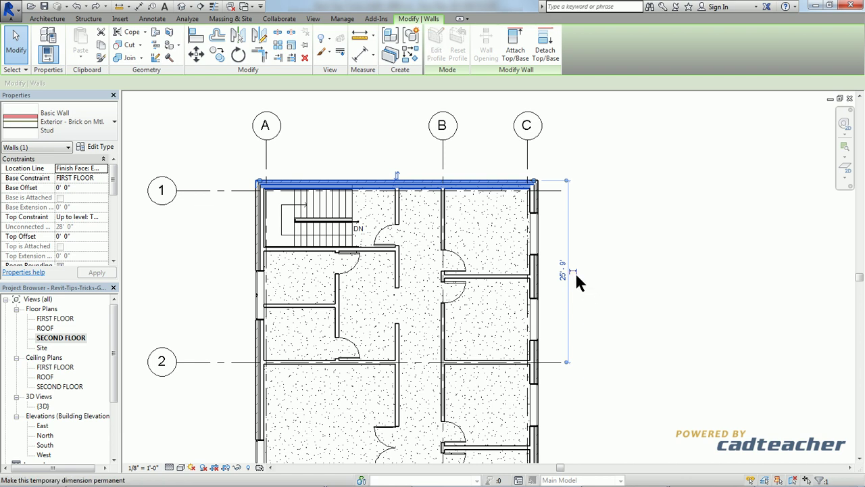
left_click(576, 273)
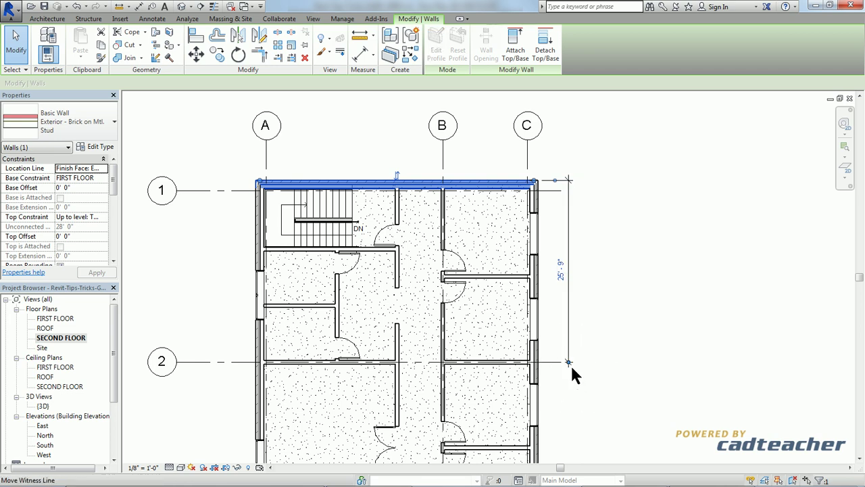
left_click(570, 363)
left_click(589, 361)
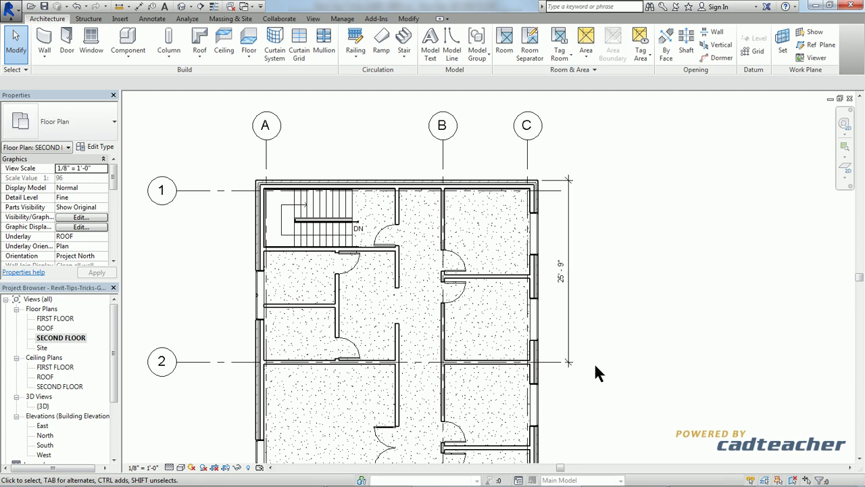
scroll(595, 361, "down", 2)
Zoom to fit with ZF, then chain an aligned dimension through four west-wall window references, placed left of the building.
key("z")
key("f")
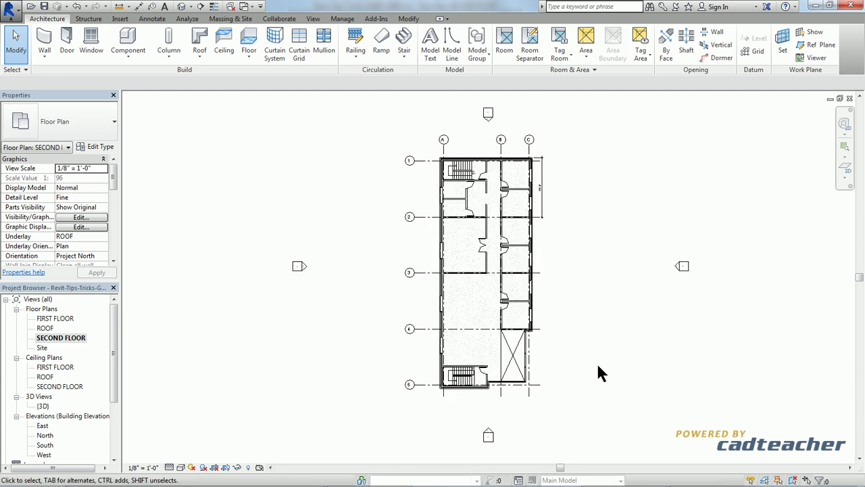
left_click(153, 18)
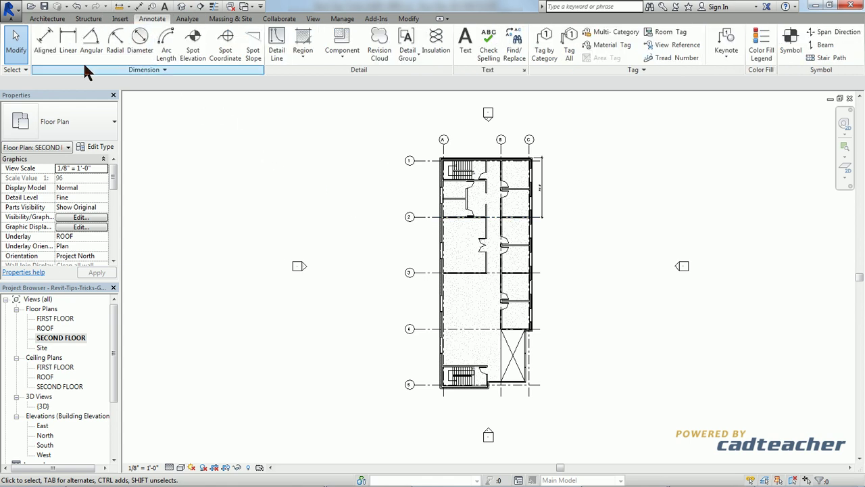
left_click(47, 58)
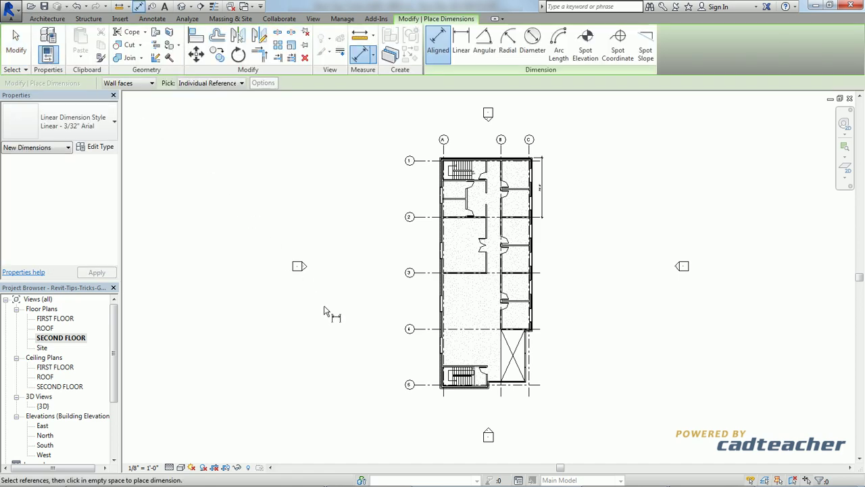
scroll(419, 365, "up", 2)
scroll(411, 373, "down", 1)
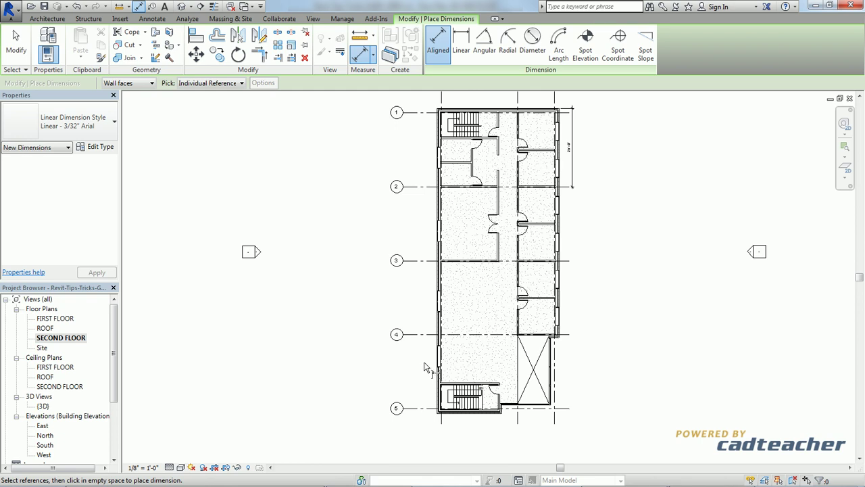
left_click(438, 365)
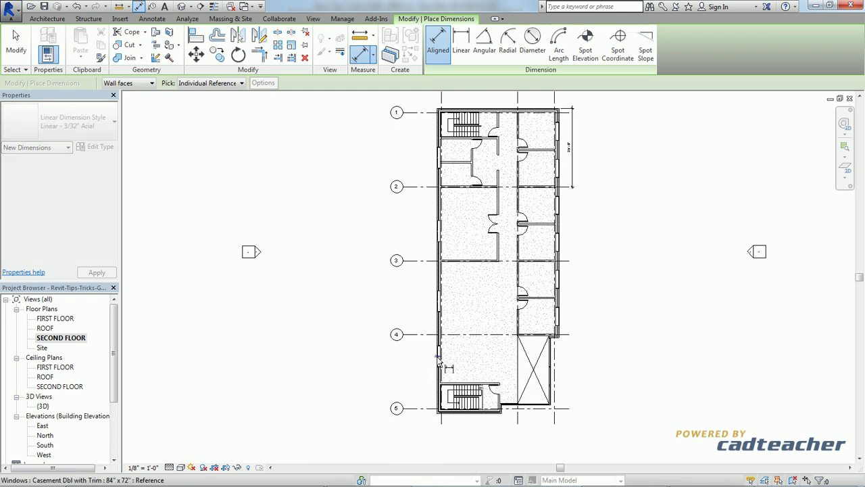
left_click(436, 291)
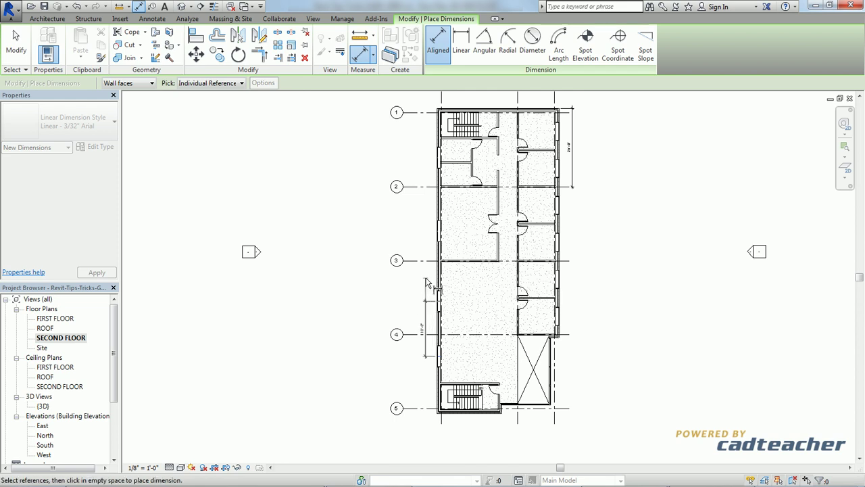
left_click(438, 234)
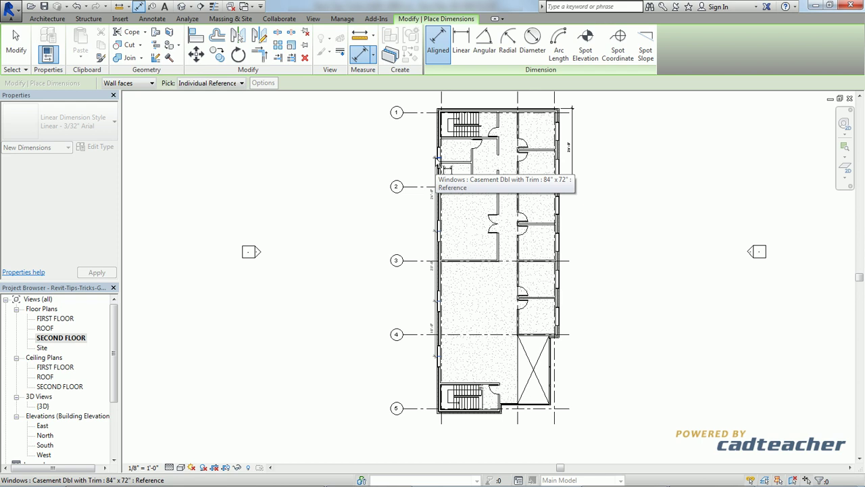
left_click(436, 161)
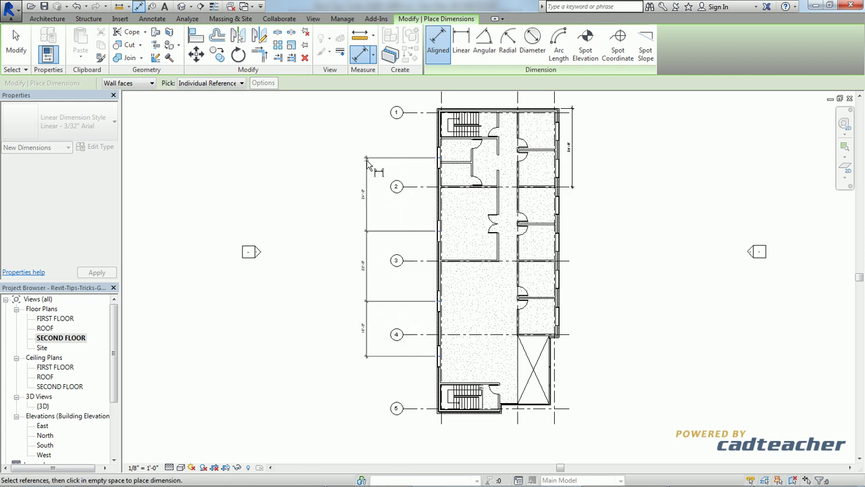
left_click(367, 166)
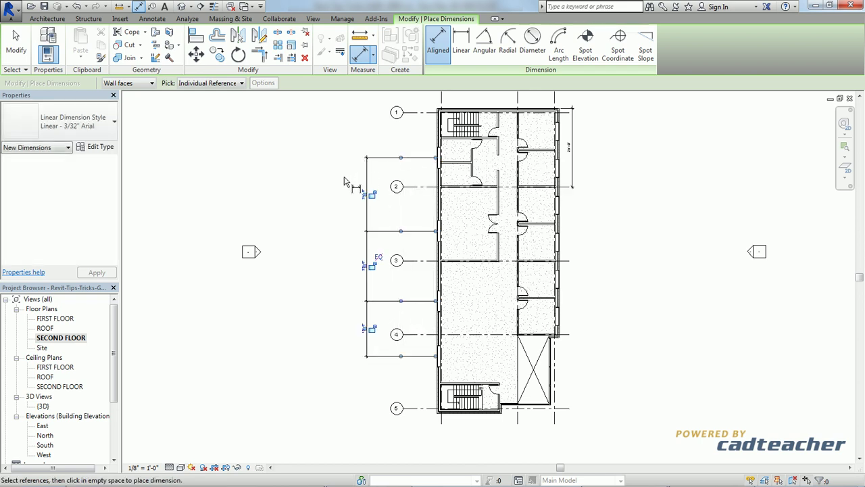
key("Escape")
scroll(344, 285, "up", 1)
key("Escape")
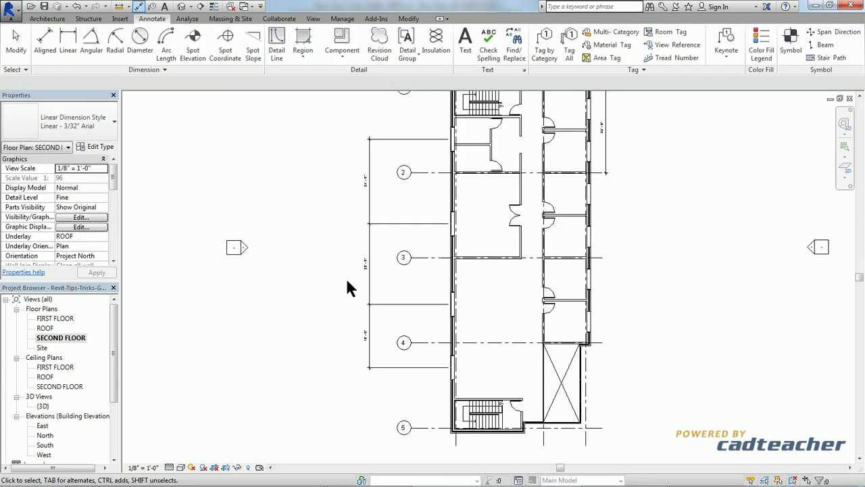
key("Escape")
scroll(328, 317, "up", 2)
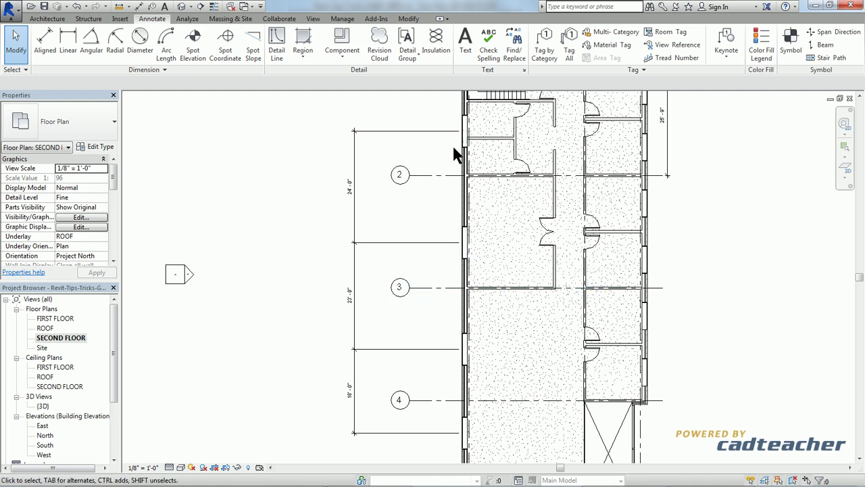
scroll(436, 233, "down", 1)
scroll(436, 233, "down", 2)
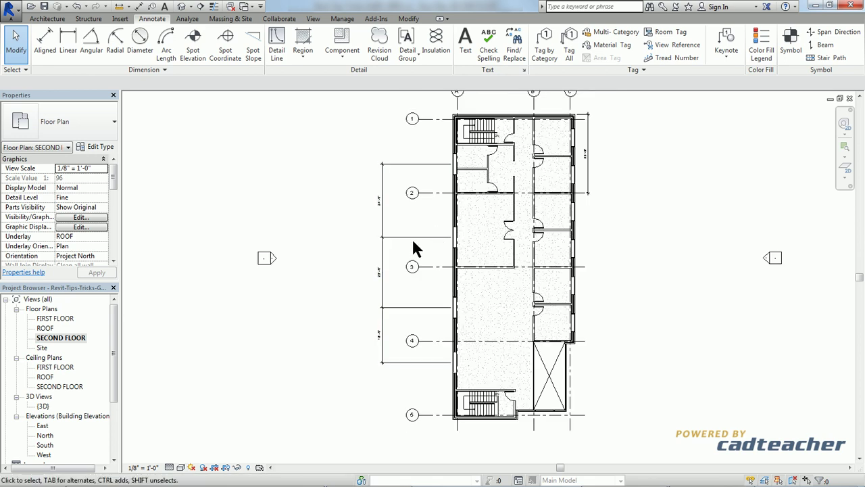
Apply EQ to the west window dimension string and lock the equality with the padlock.
left_click(409, 236)
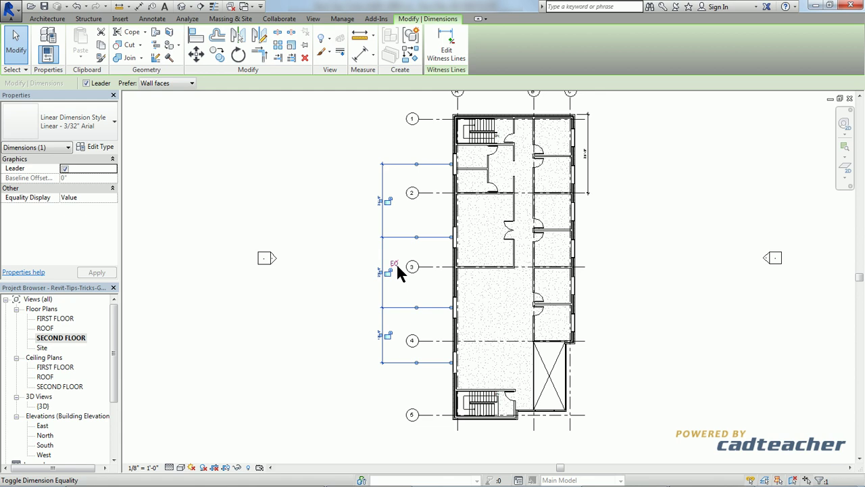
left_click(397, 265)
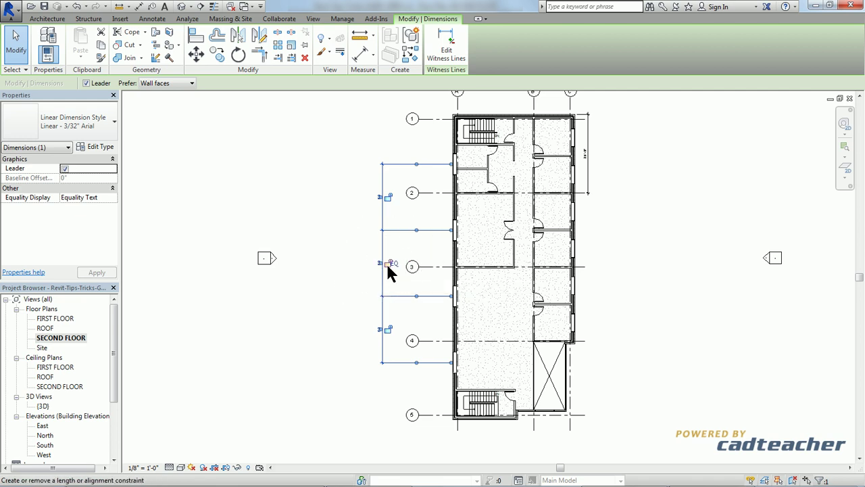
left_click(388, 263)
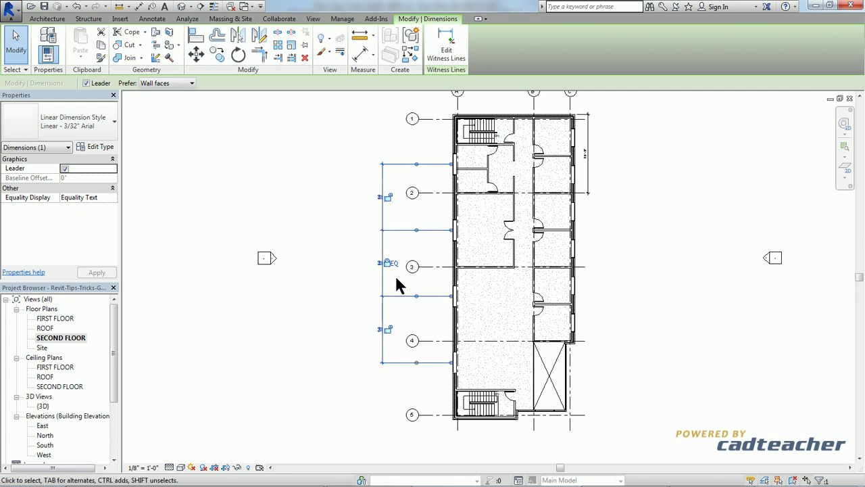
key("Escape")
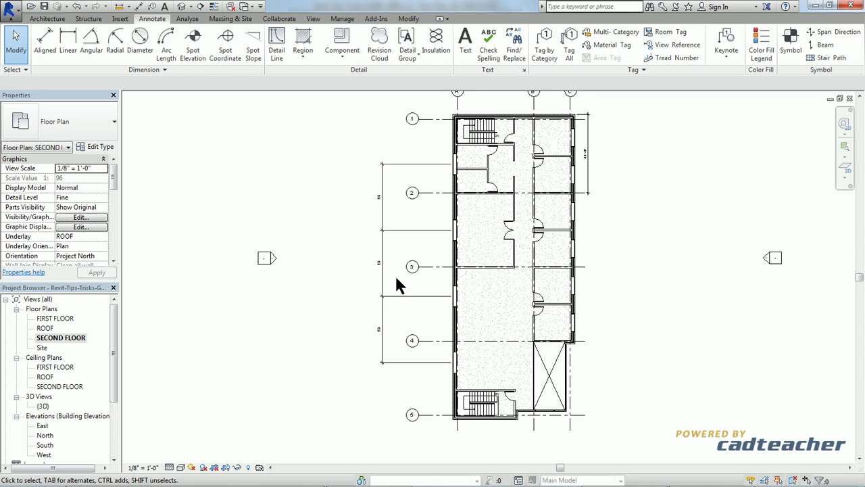